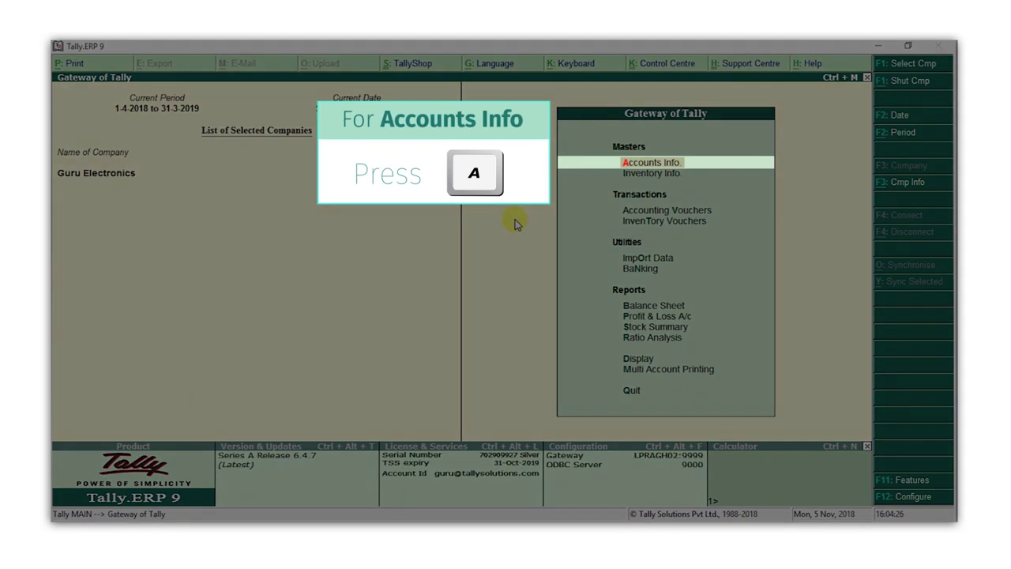
Start a new ledger named Raj Electronics under the Sundry Creditors group
key(a)
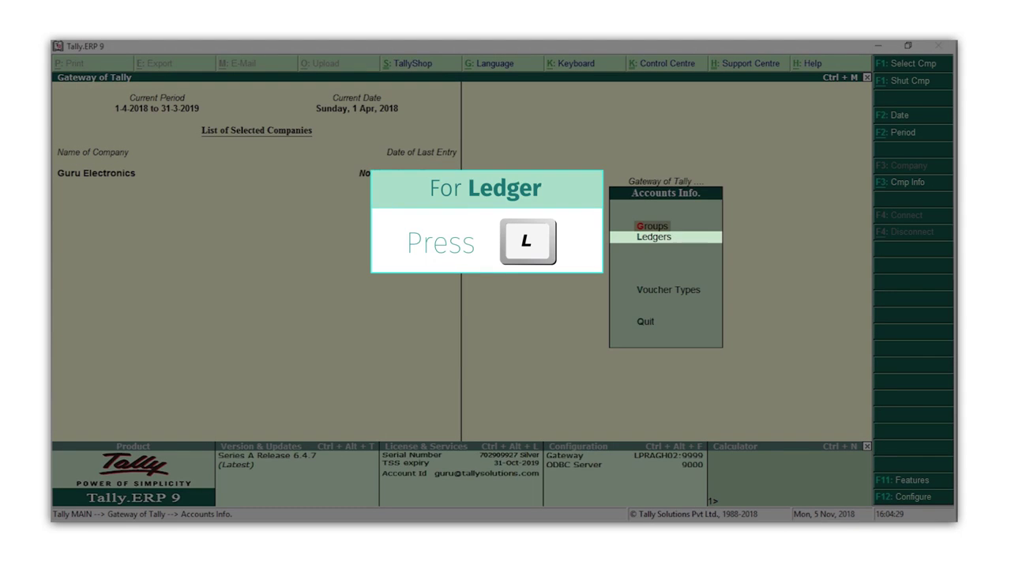
key(l)
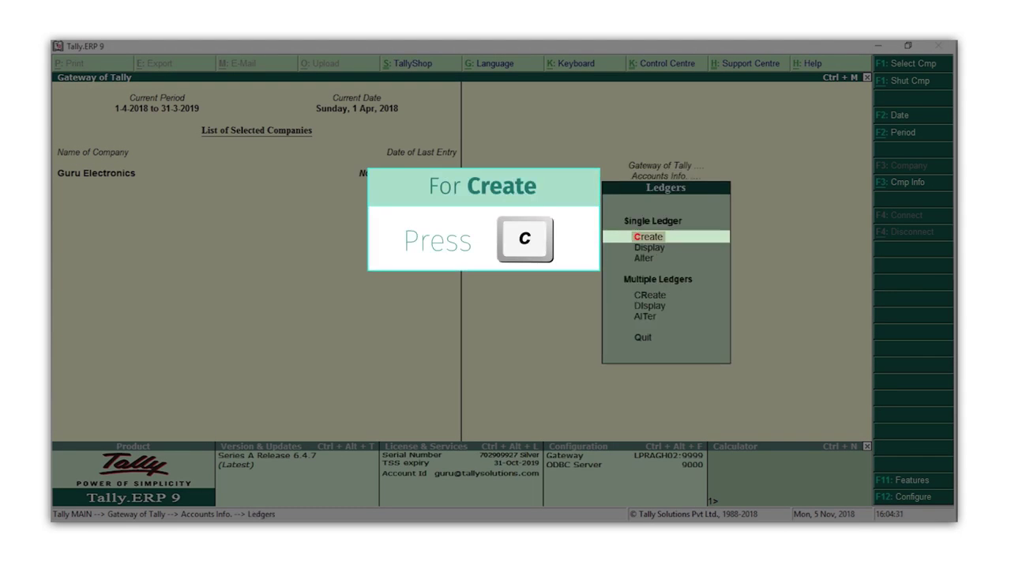
key(c)
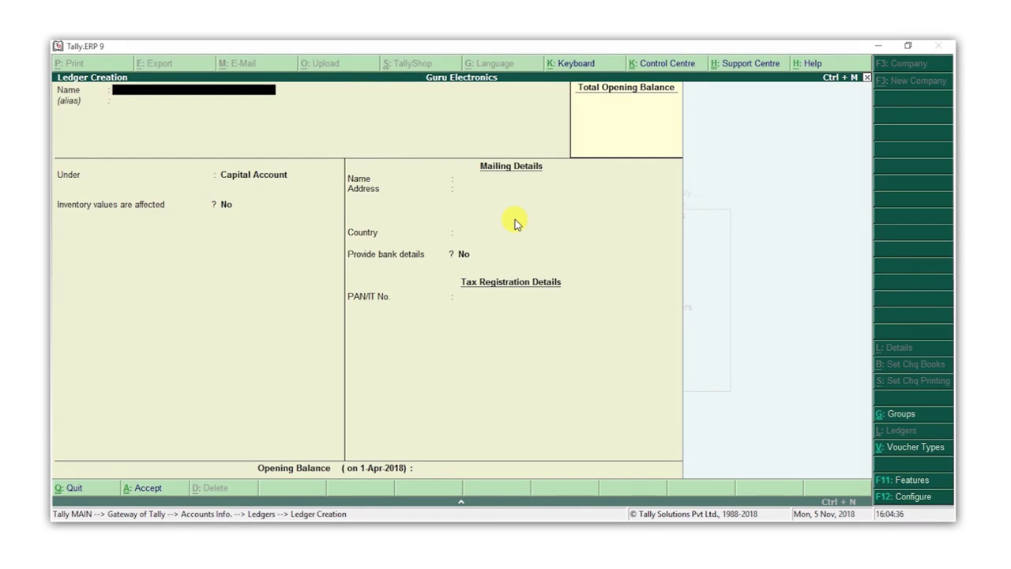
text(Raj Electronics)
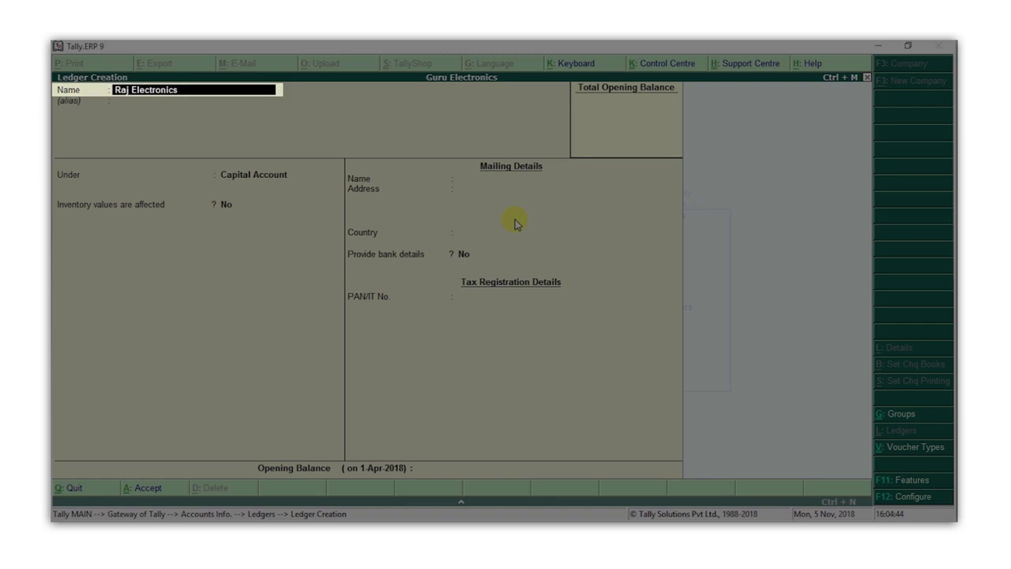
key(Return)
key(Return)
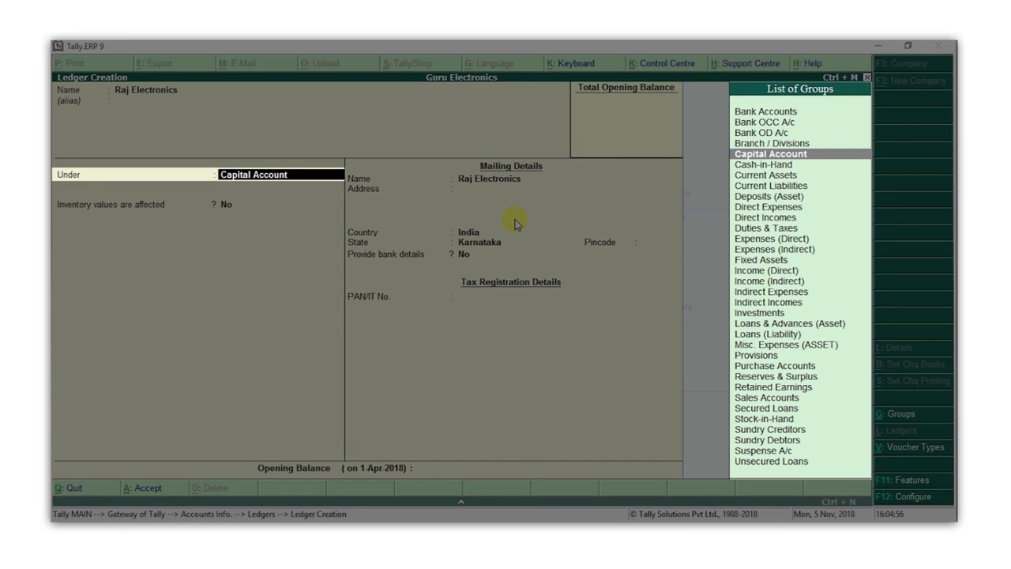
text(C)
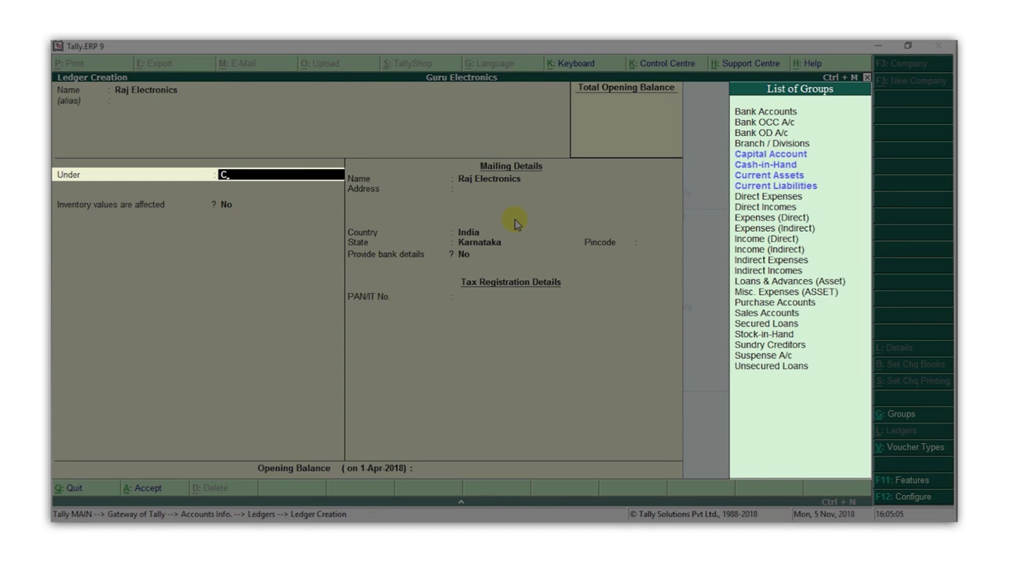
text(r)
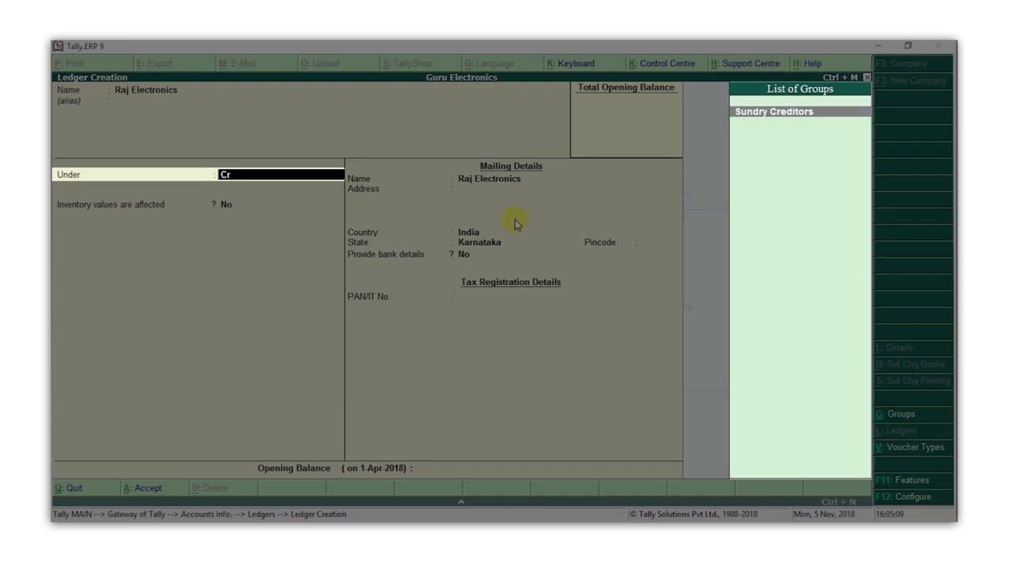
key(Return)
key(Return)
key(Return)
key(Return)
key(Return)
key(Return)
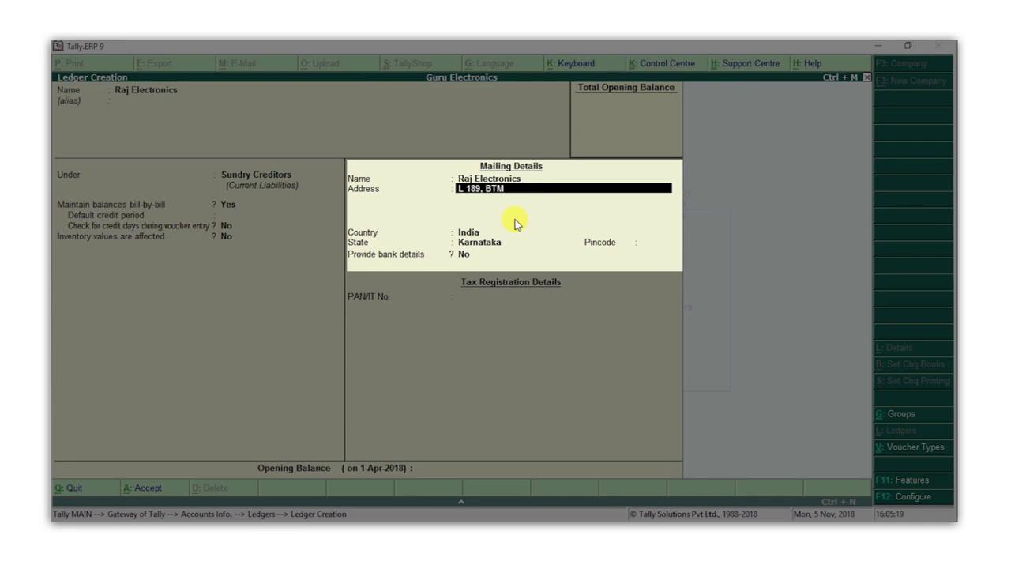
key(Return)
text(Bengaluru)
key(Return)
key(Return)
key(Return)
key(Return)
text(560076)
key(Return)
key(Return)
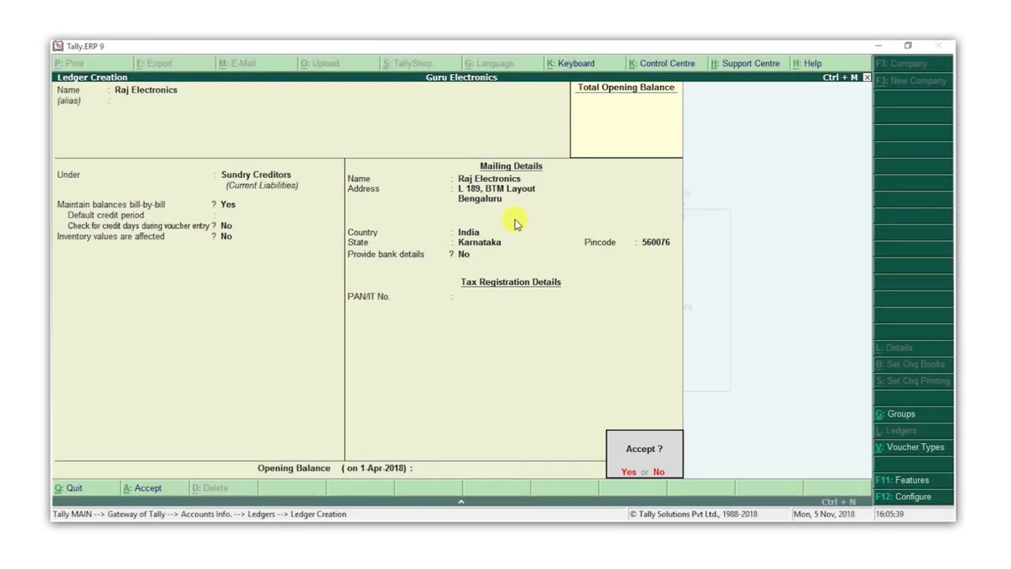
key(Return)
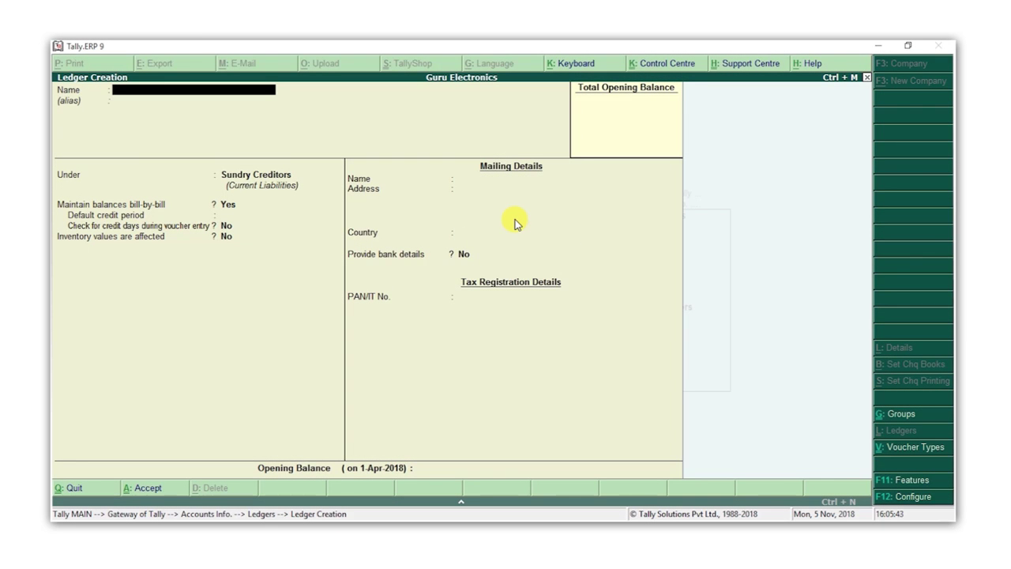
Name the new ledger Sneha Phones and place it under Sundry Debtors
text(Sneha Phones)
key(Return)
key(Return)
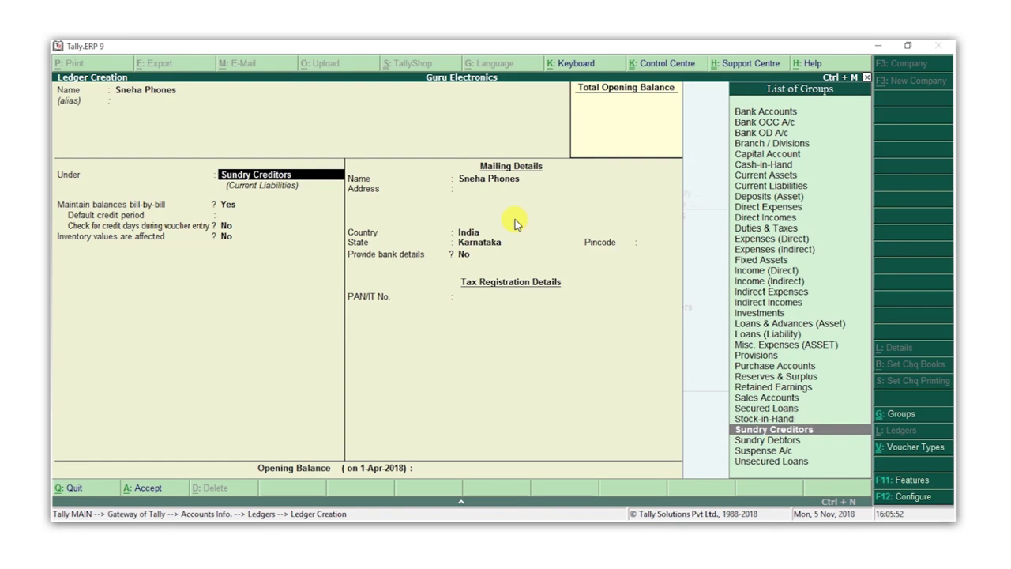
key(Down)
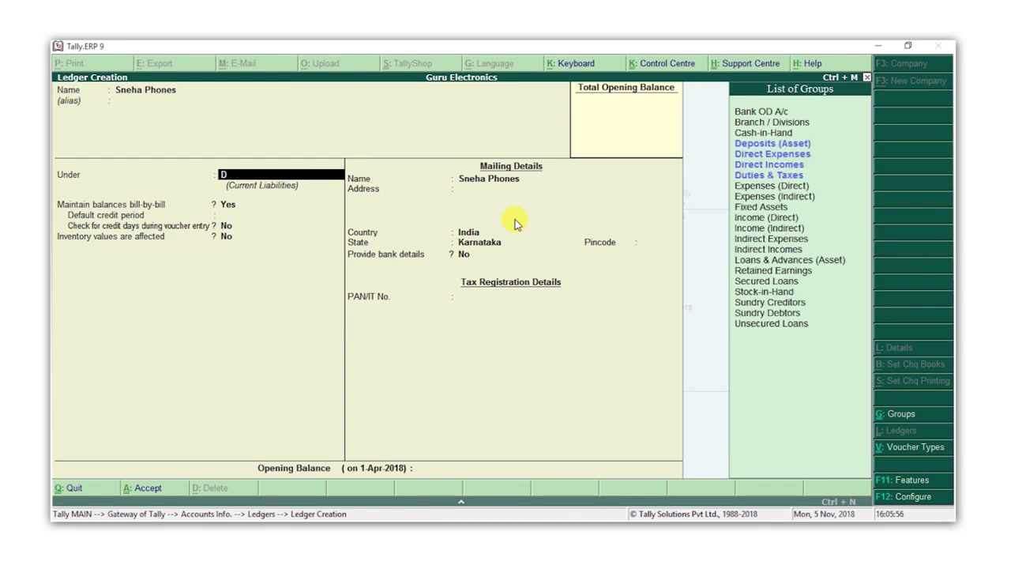
key(Return)
key(Return)
key(Return)
key(Return)
key(Return)
key(Return)
key(Return)
text(Bengaluru)
key(Return)
key(Return)
key(Return)
key(Return)
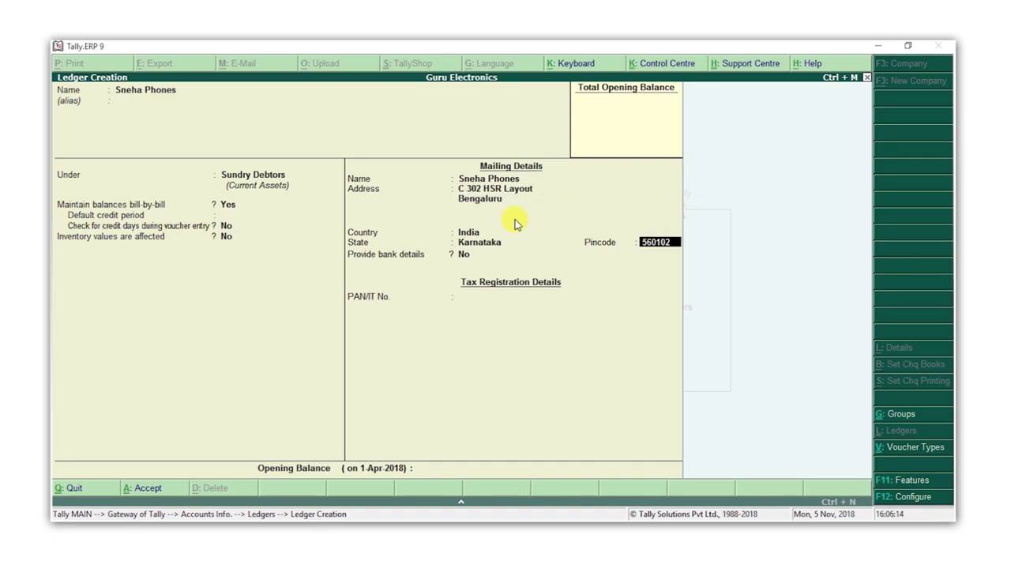
text(560102)
key(Return)
key(Return)
key(Return)
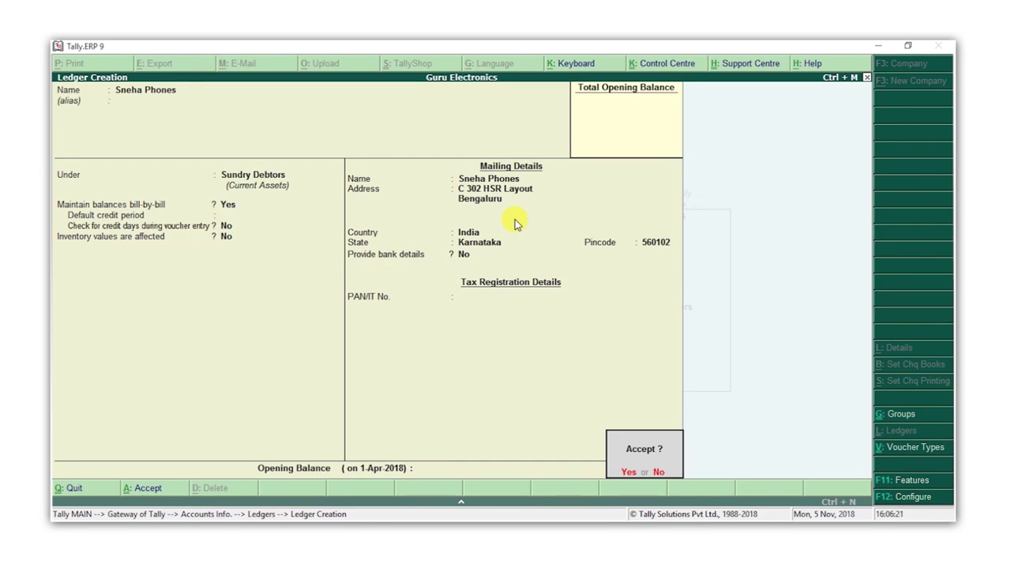
key(Return)
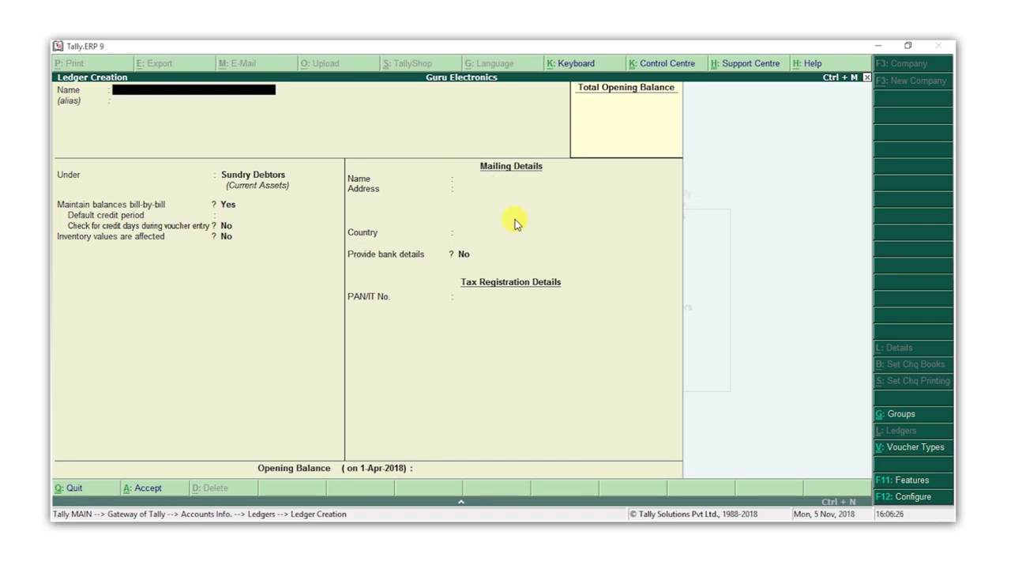
Create the Purchases ledger under Purchase Accounts
text(Purchases)
key(Return)
text(Pu)
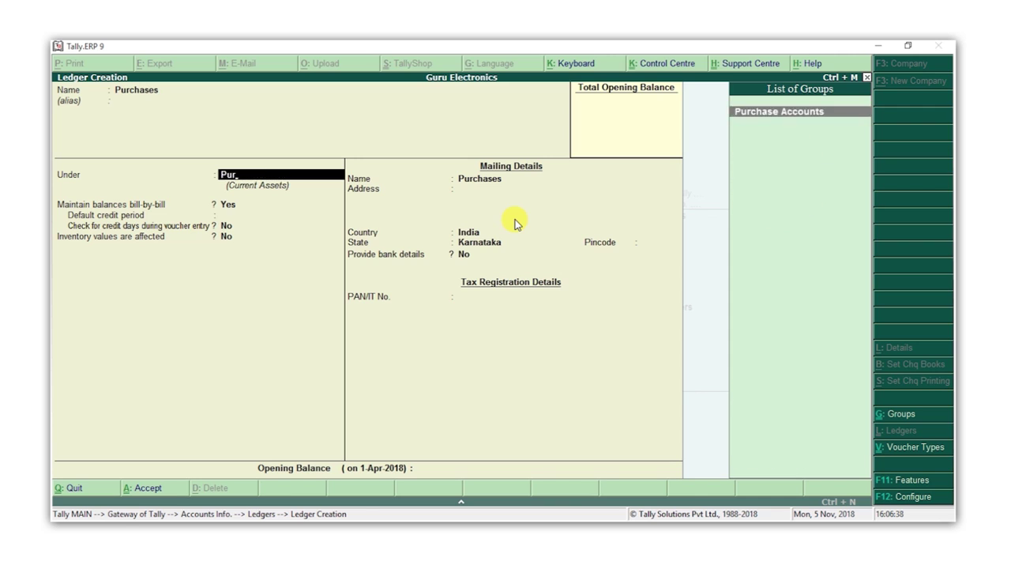
text(r)
key(Return)
key(Return)
key(Return)
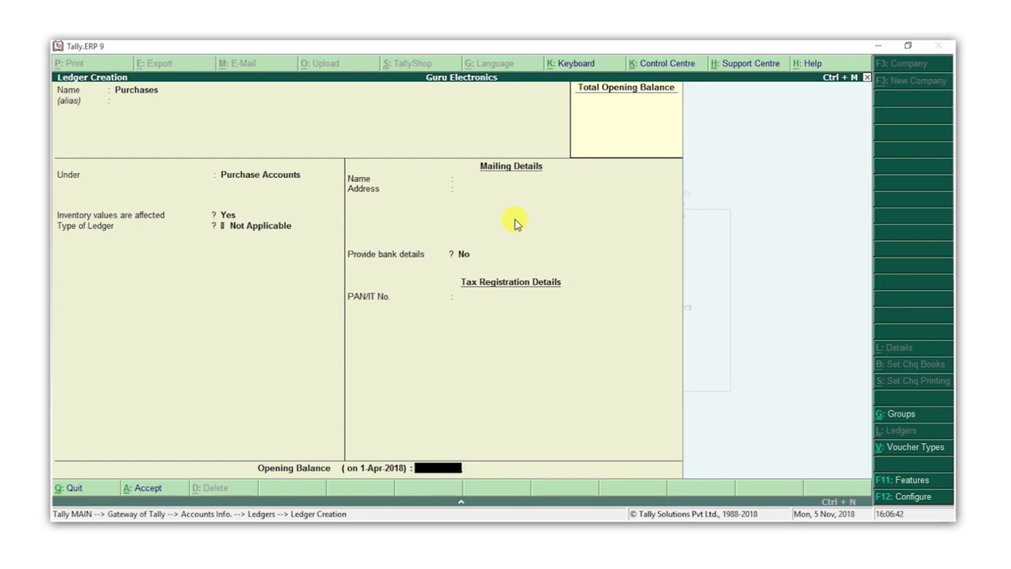
key(Return)
key(Return)
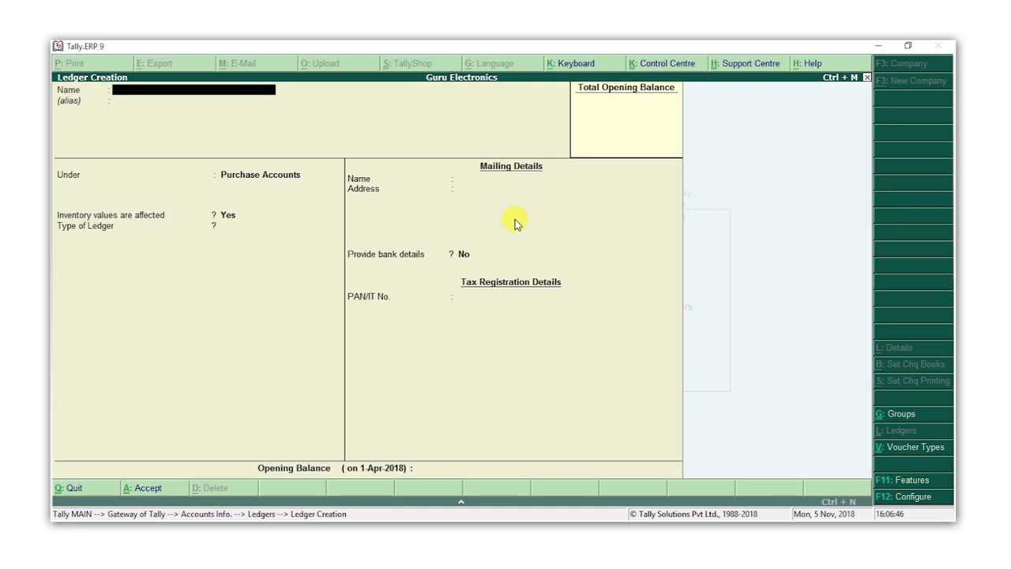
Create the Sales ledger under Sales Accounts, with inventory affected, and save it
text(Sales)
key(Return)
text(Sal)
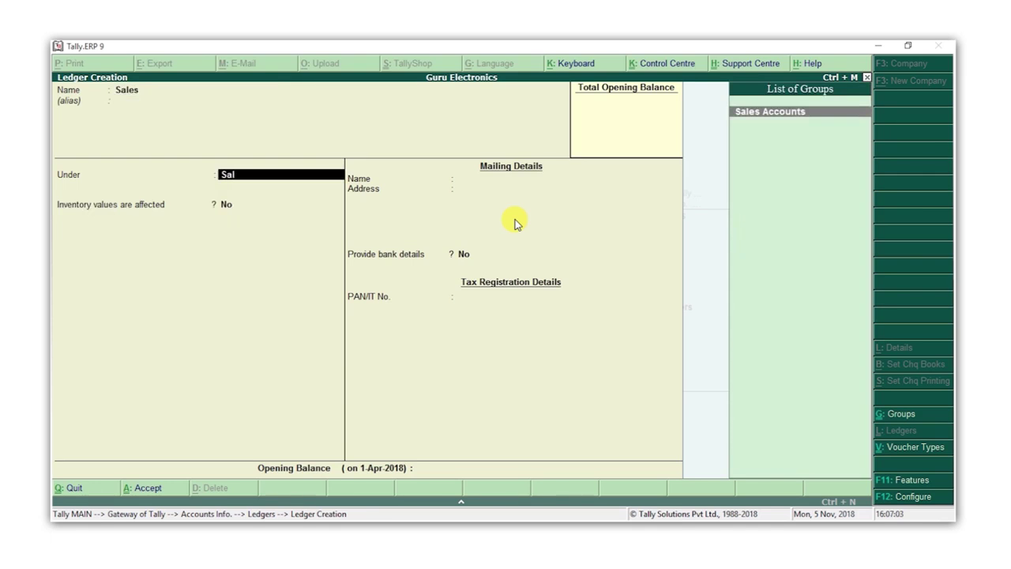
key(Return)
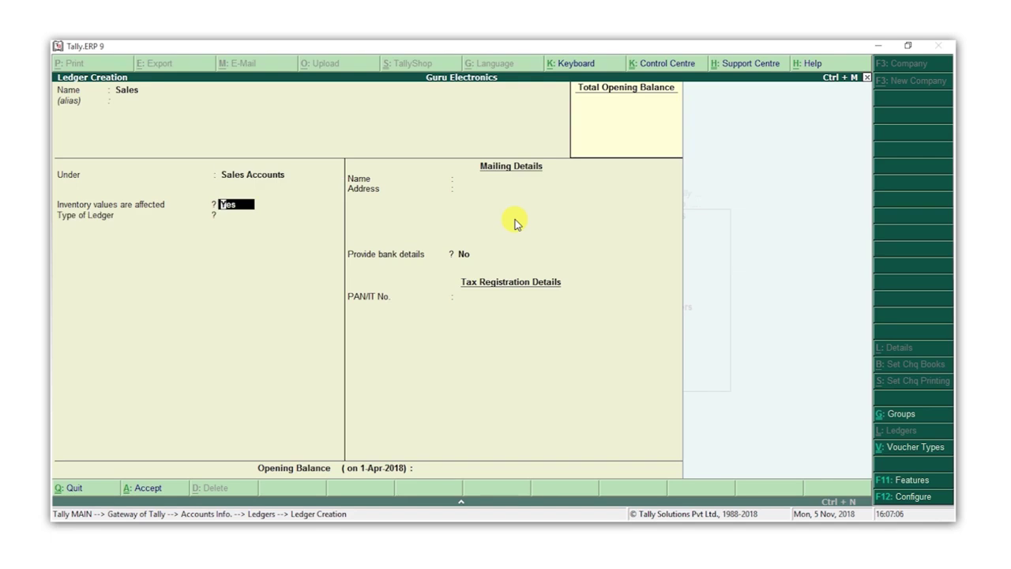
key(Return)
key(Return)
key(Return)
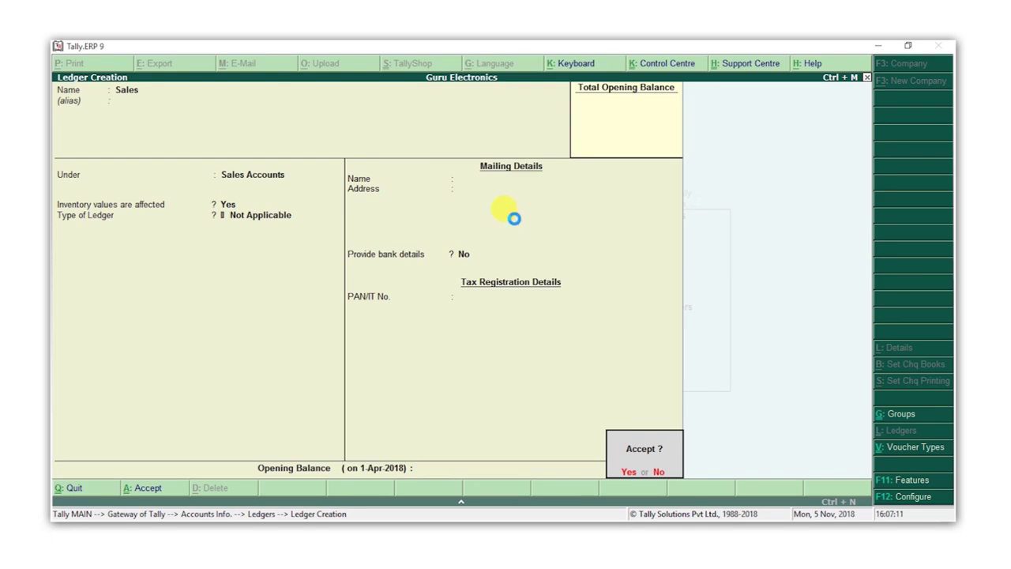
key(Return)
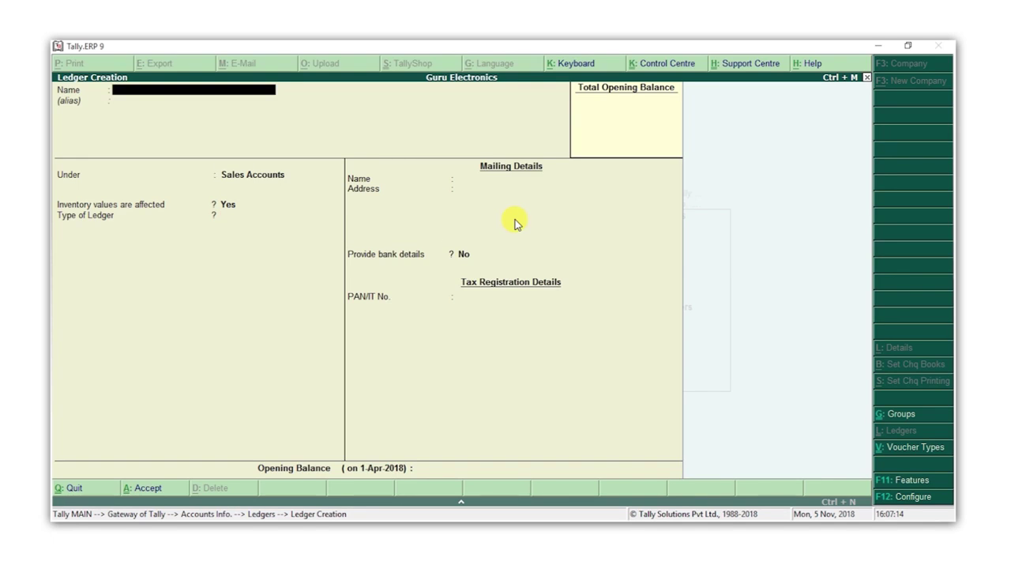
Start a new ledger named SBI under the Bank Accounts group
text(SBI)
key(Return)
text(b)
key(Return)
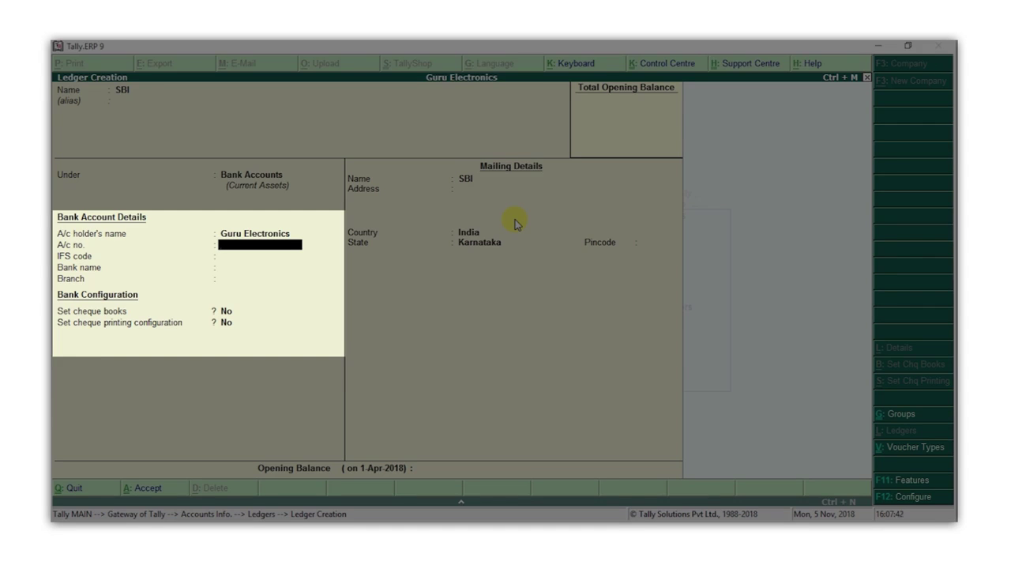
Enter the bank account number, IFS code KKBK0000430 and bank State Bank of India, then save
key(Return)
text(KKBK0000430)
key(Return)
text(Stat)
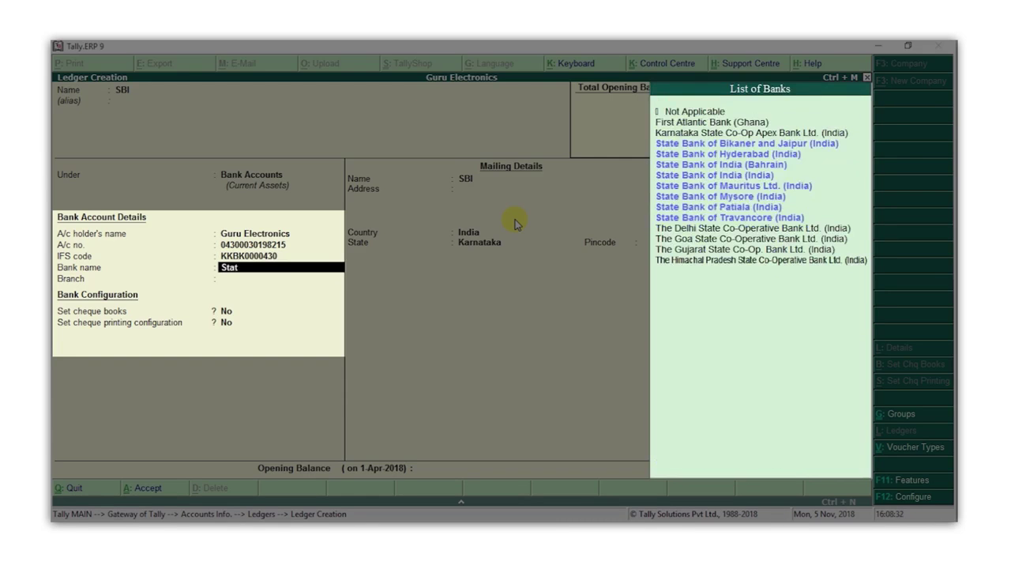
key(Return)
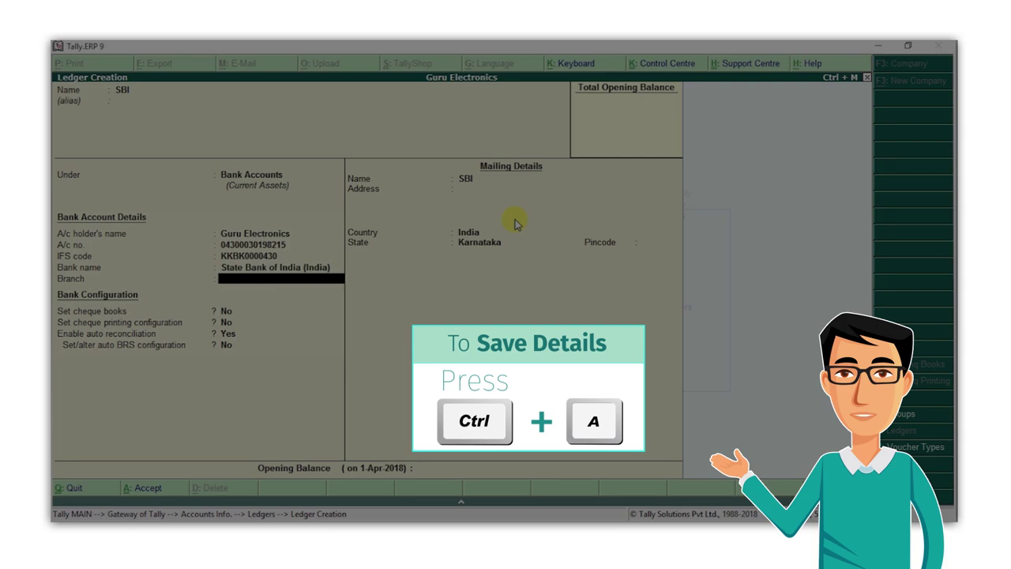
key(ctrl+a)
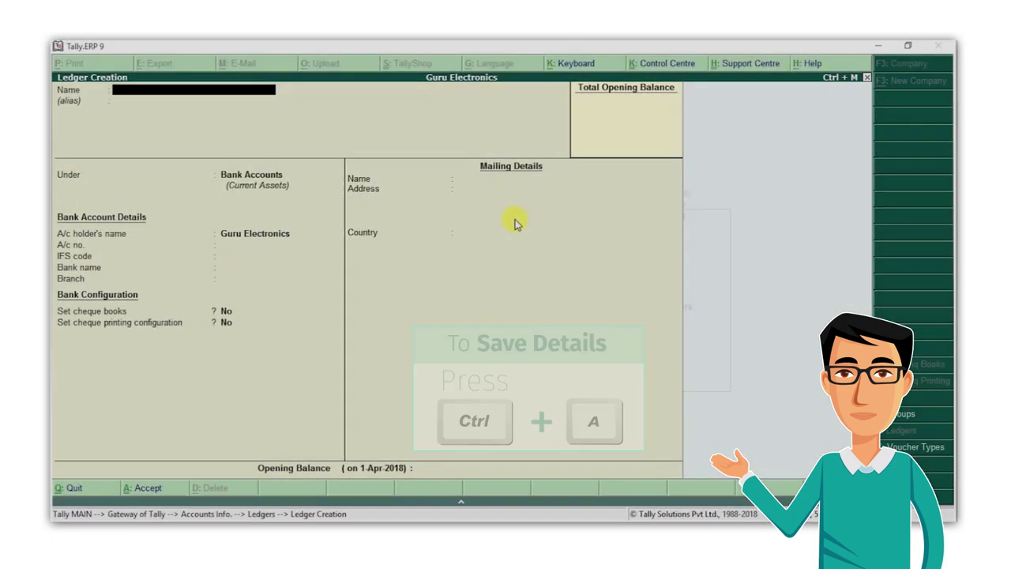
key(Escape)
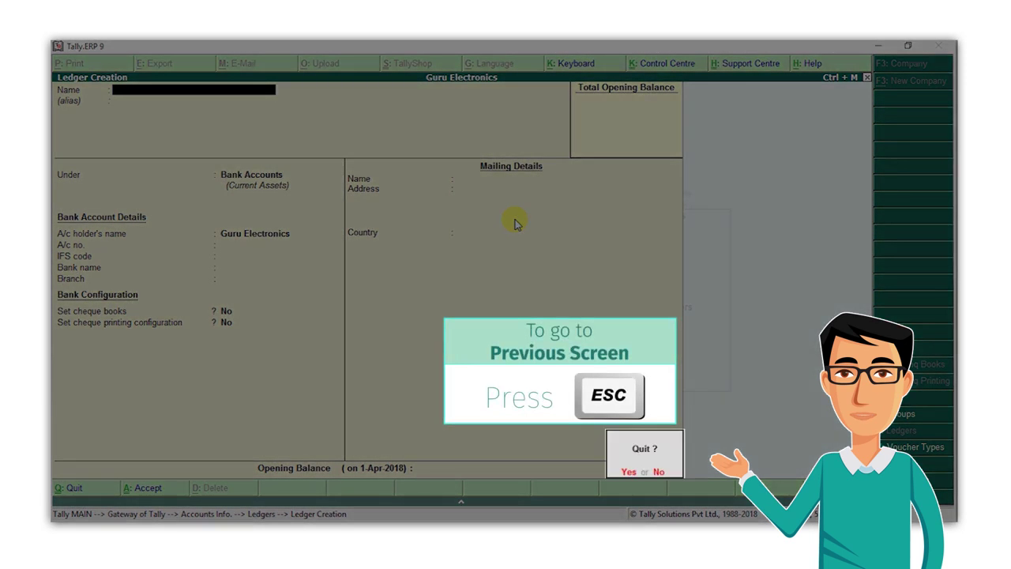
Exit ledger creation and browse the existing ledgers through Display and Alter
key(y)
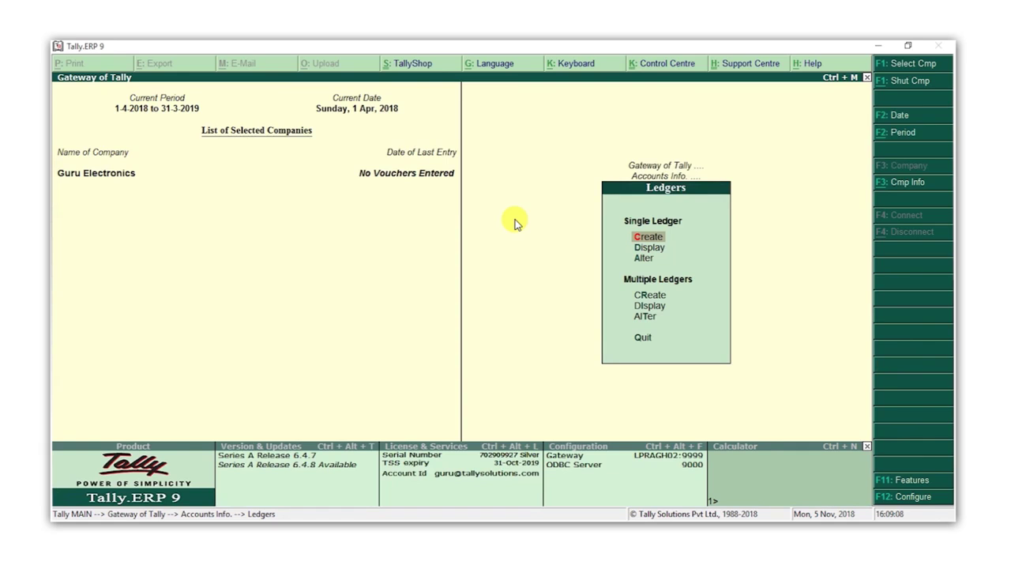
key(Down)
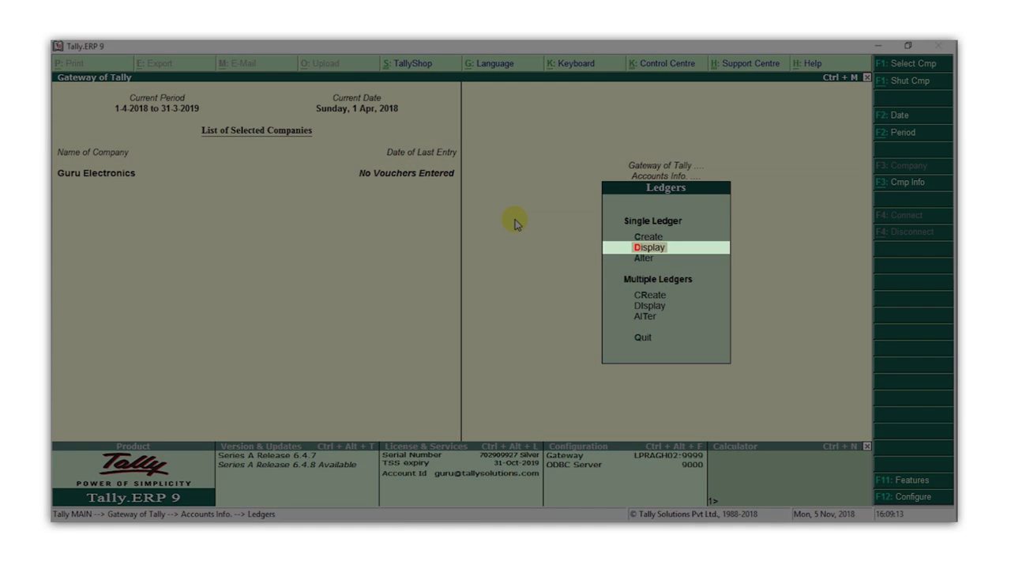
key(Return)
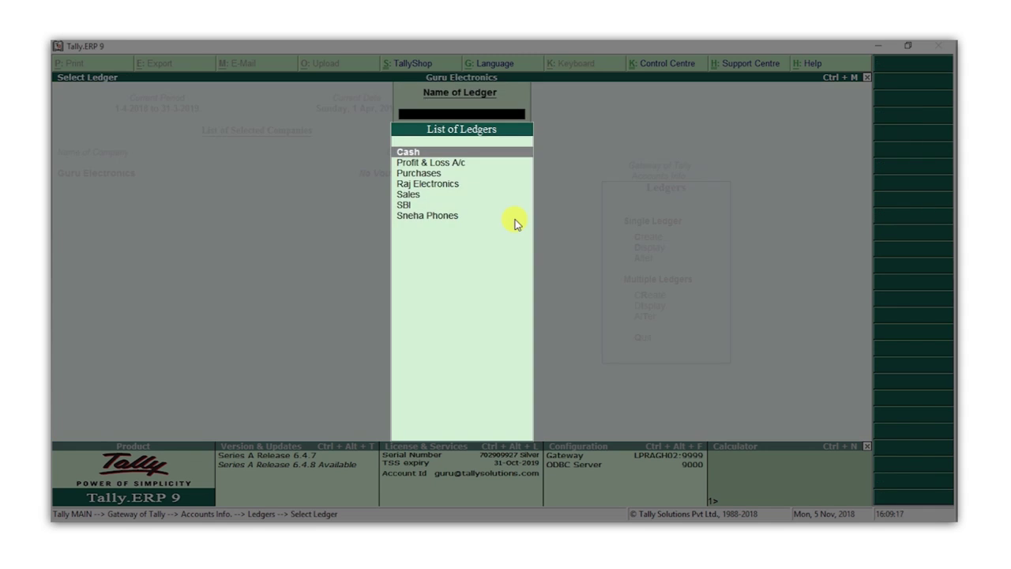
key(Down)
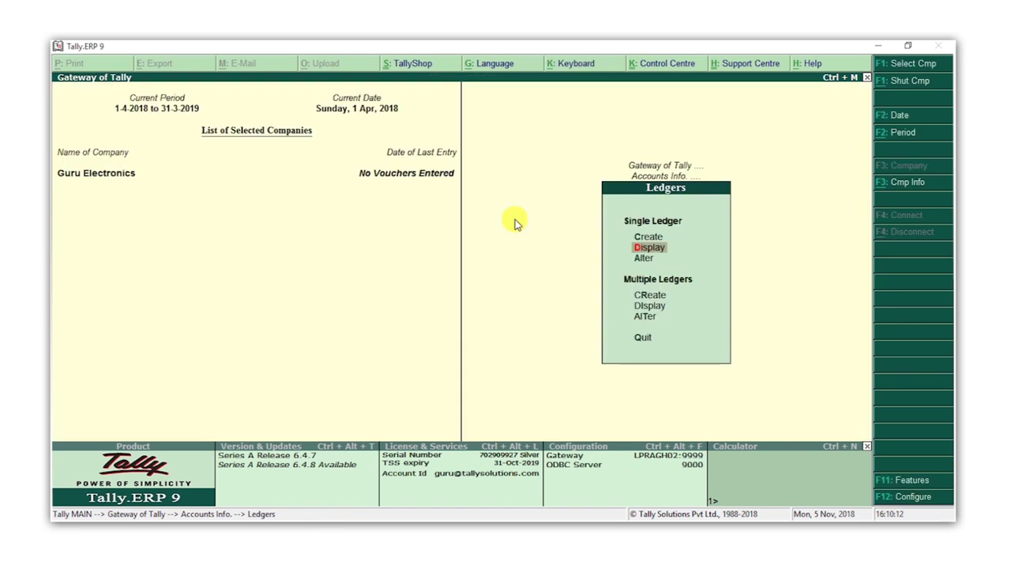
key(Down)
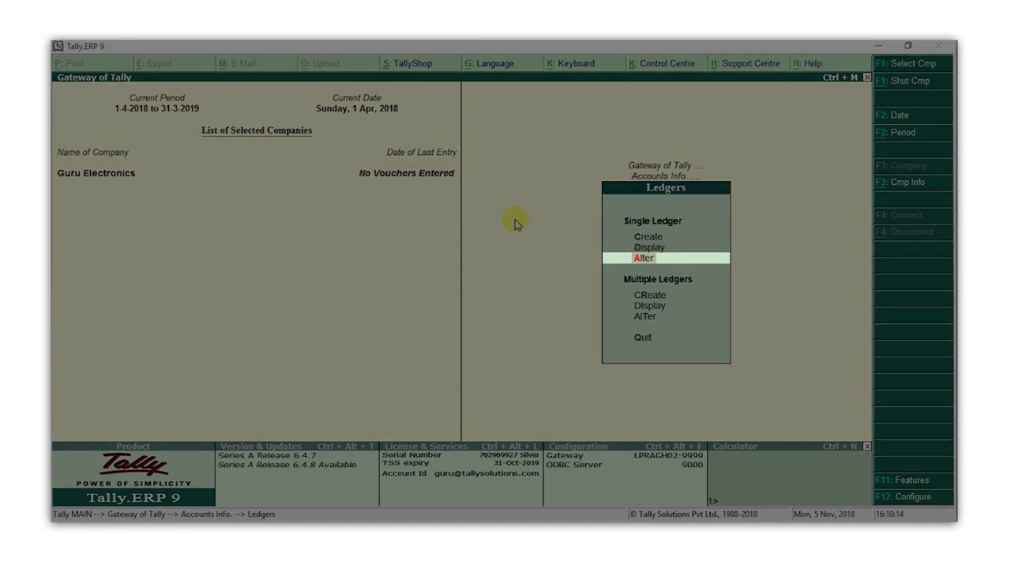
key(Return)
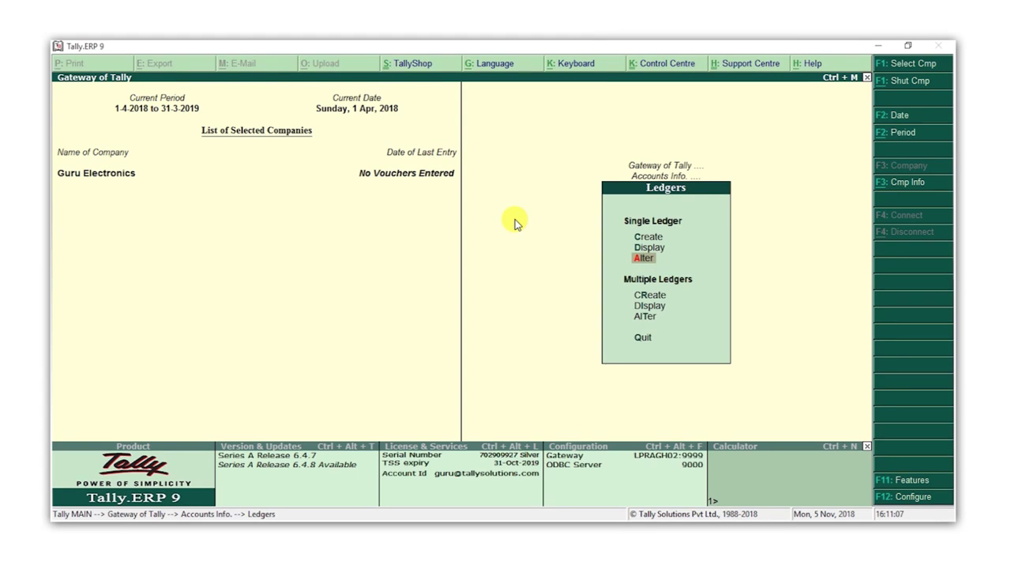
key(Down)
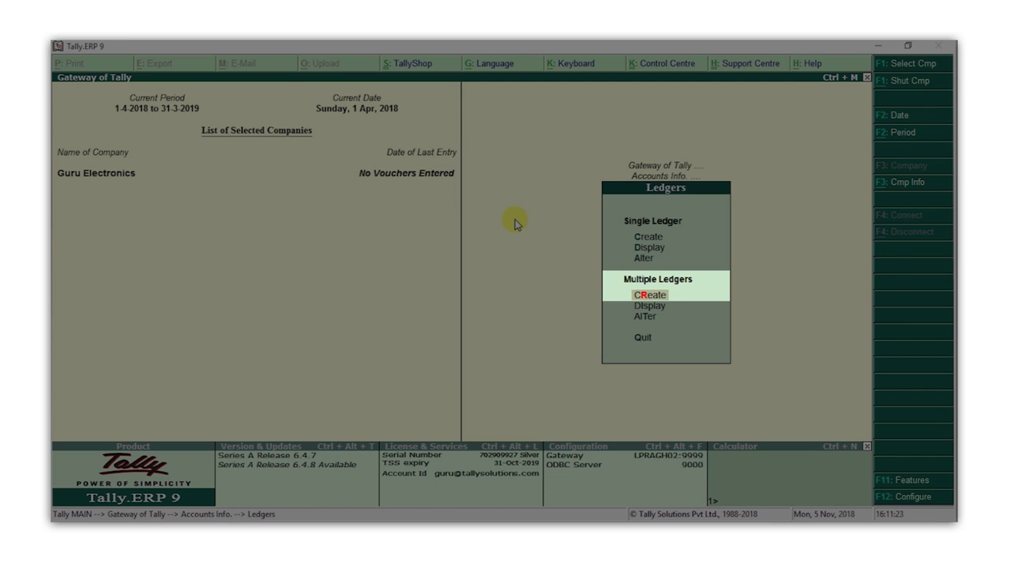
Add Rent, Conveyance and Office Expenses under Indirect Expenses via Multiple Ledgers Create and save
key(Return)
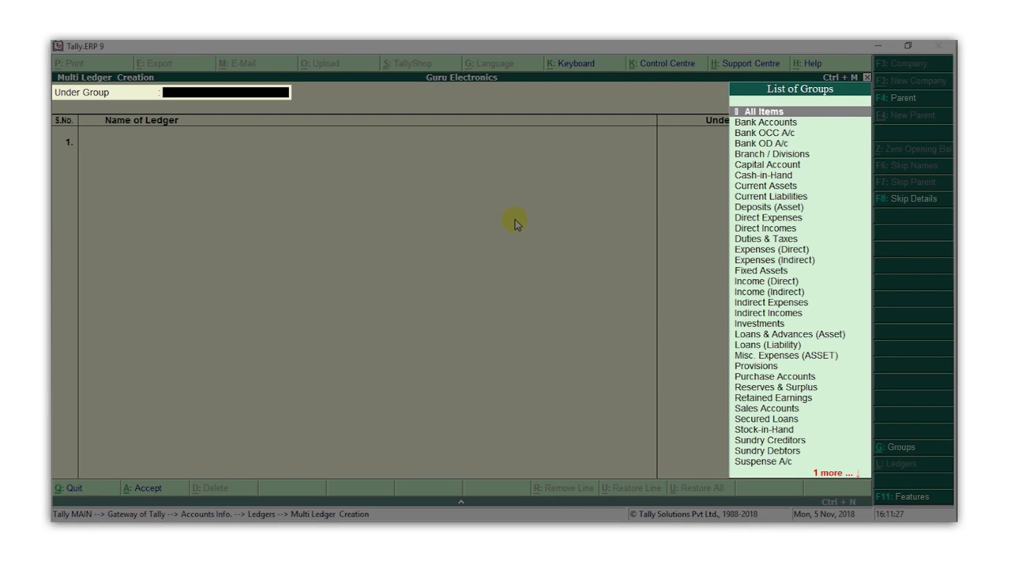
text(exp)
key(Down)
key(Down)
key(Return)
text(Rent)
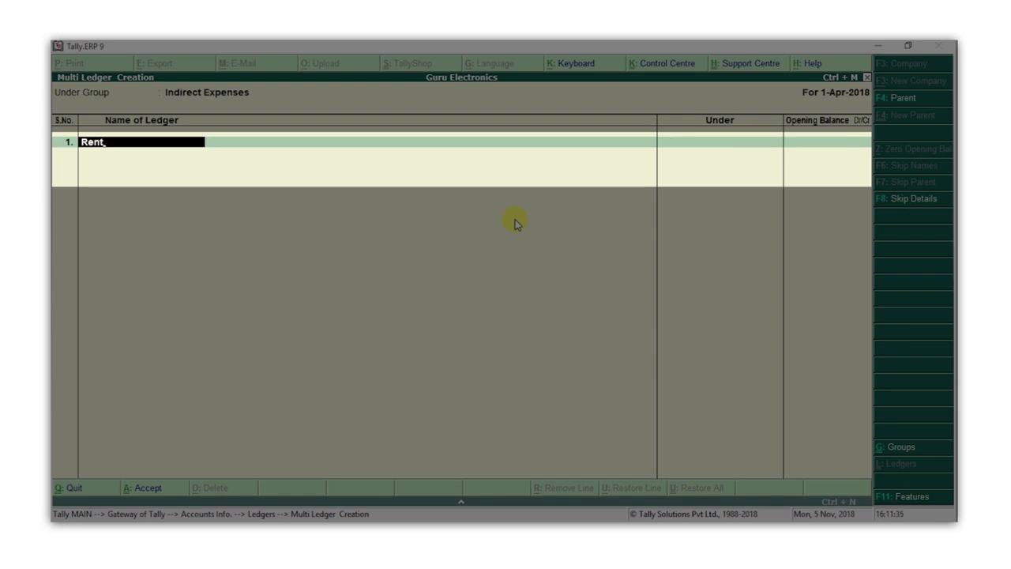
key(Return)
text(Conveyance)
key(Return)
text(Office Expenses)
key(Return)
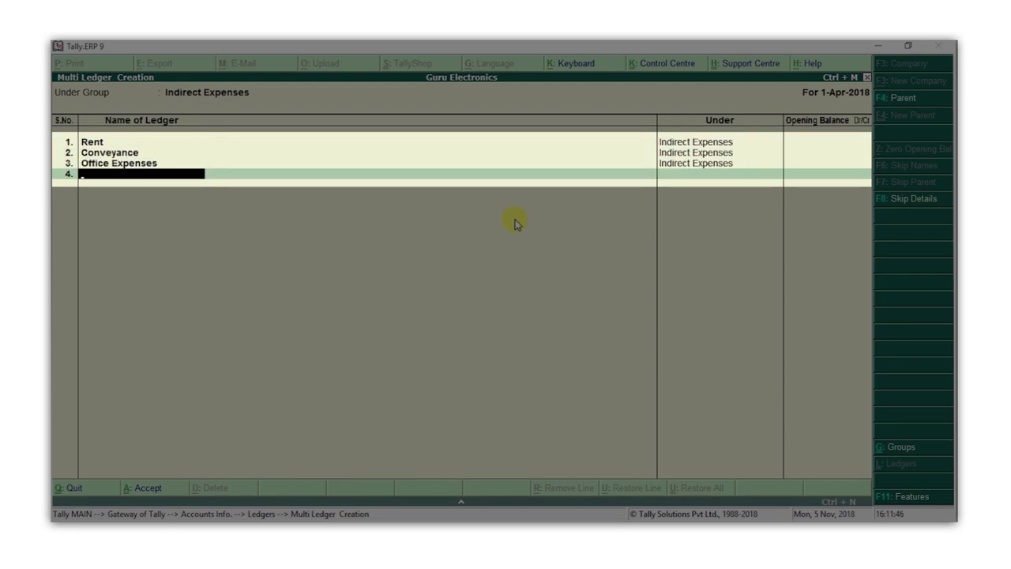
key(Return)
key(y)
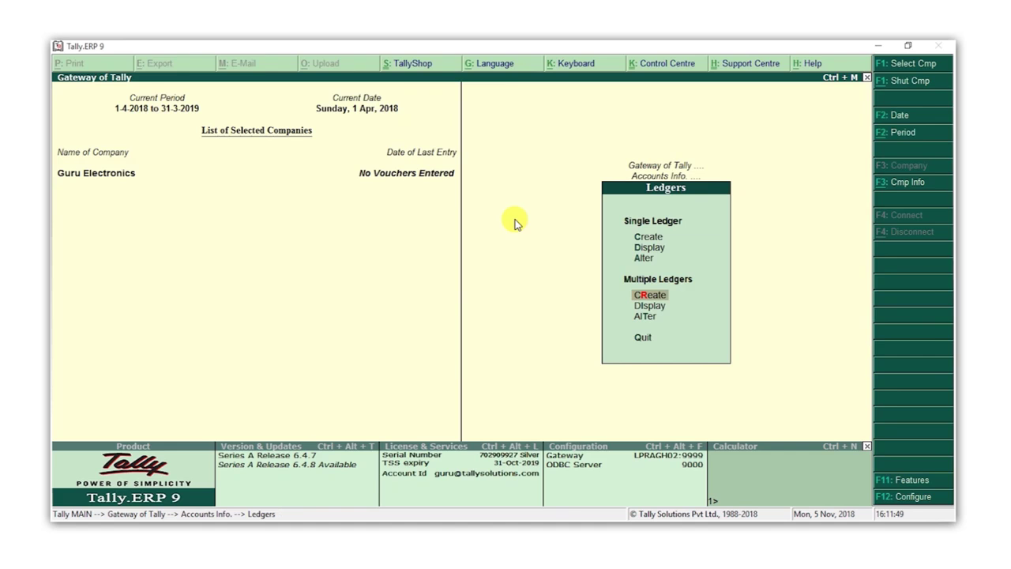
key(Up)
key(Up)
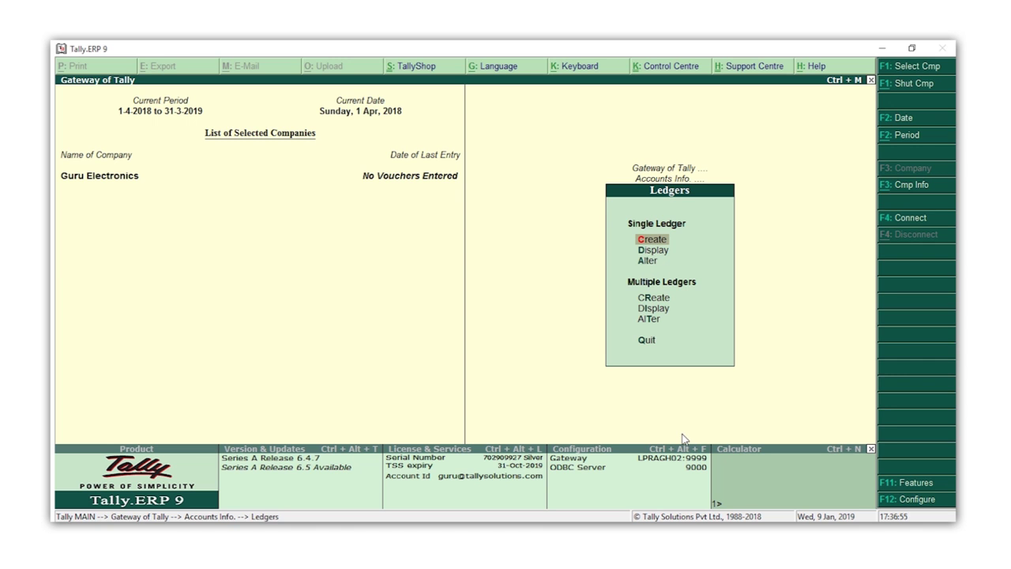
Go from Gateway of Tally to Display > List of Accounts to review the ledgers
key(Escape)
key(Escape)
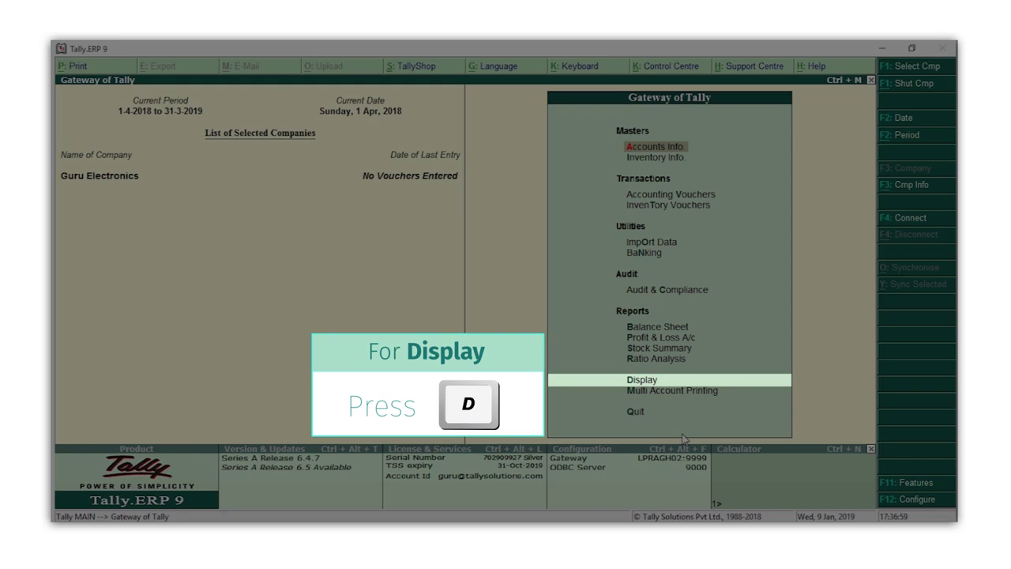
key(d)
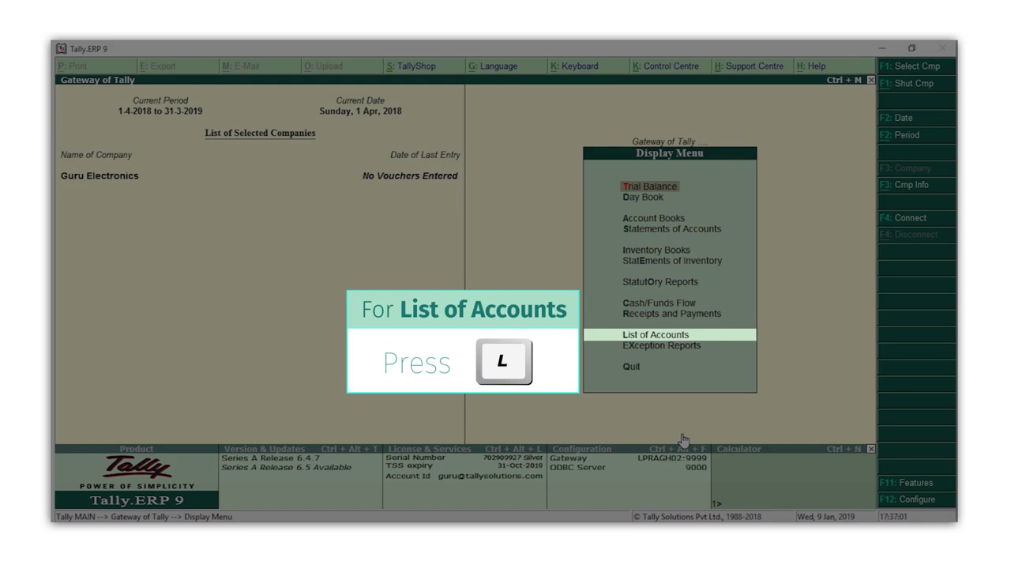
key(l)
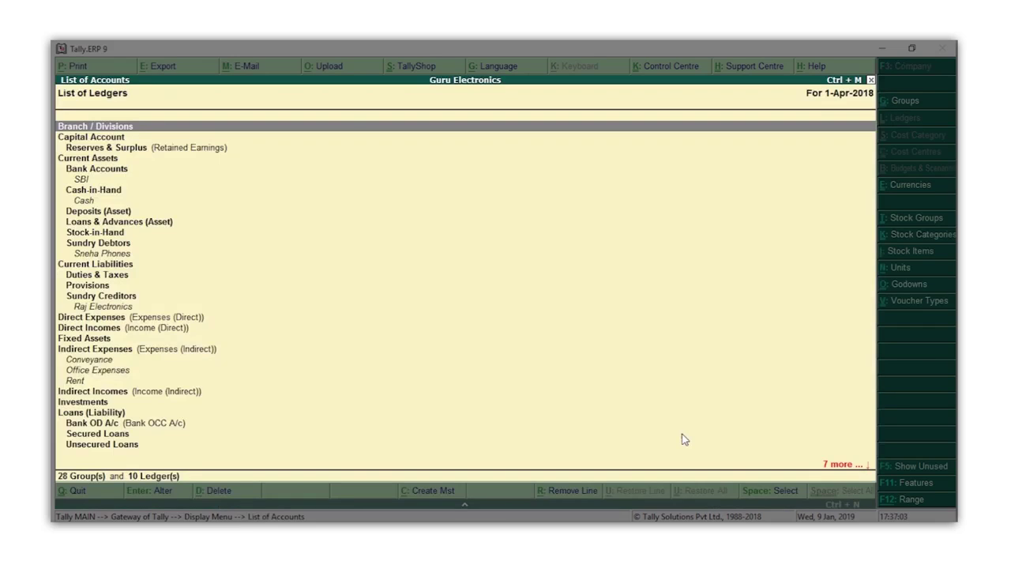